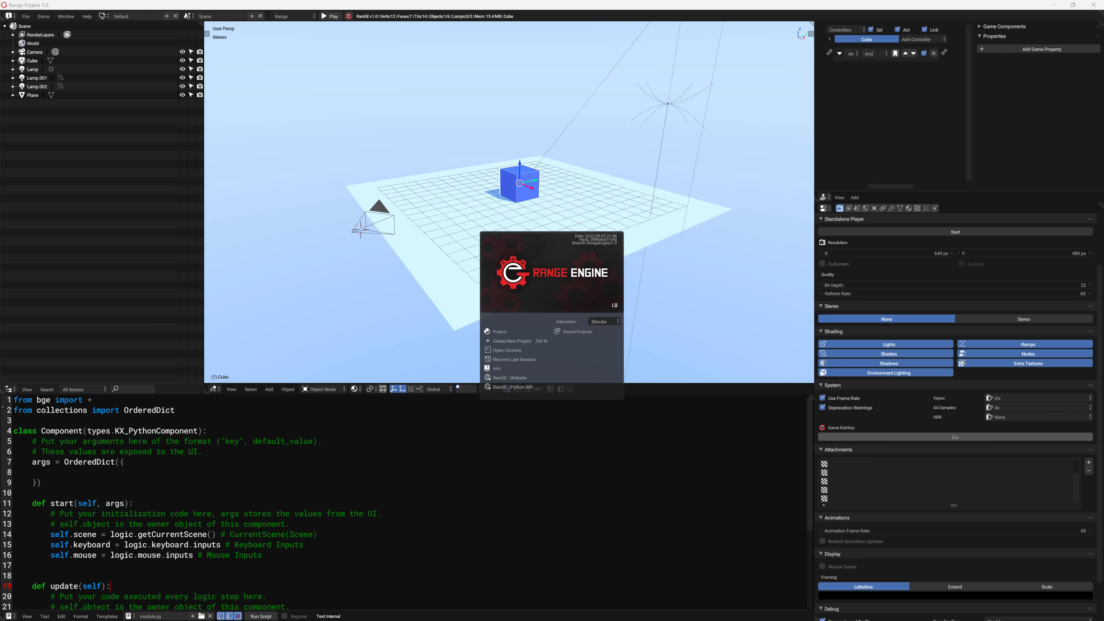
Switch to the Opera browser and open the Download page of the UPBGE website
{"action": "key", "text": "alt+Tab"}
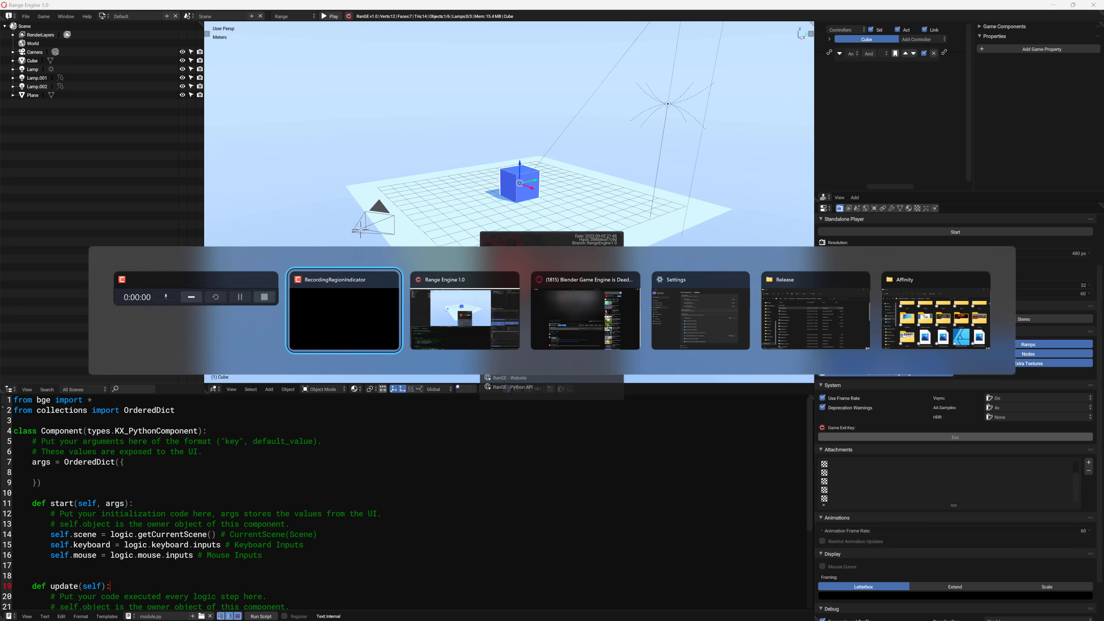
{"action": "key", "text": "alt+Tab"}
{"action": "key", "text": "alt+Tab"}
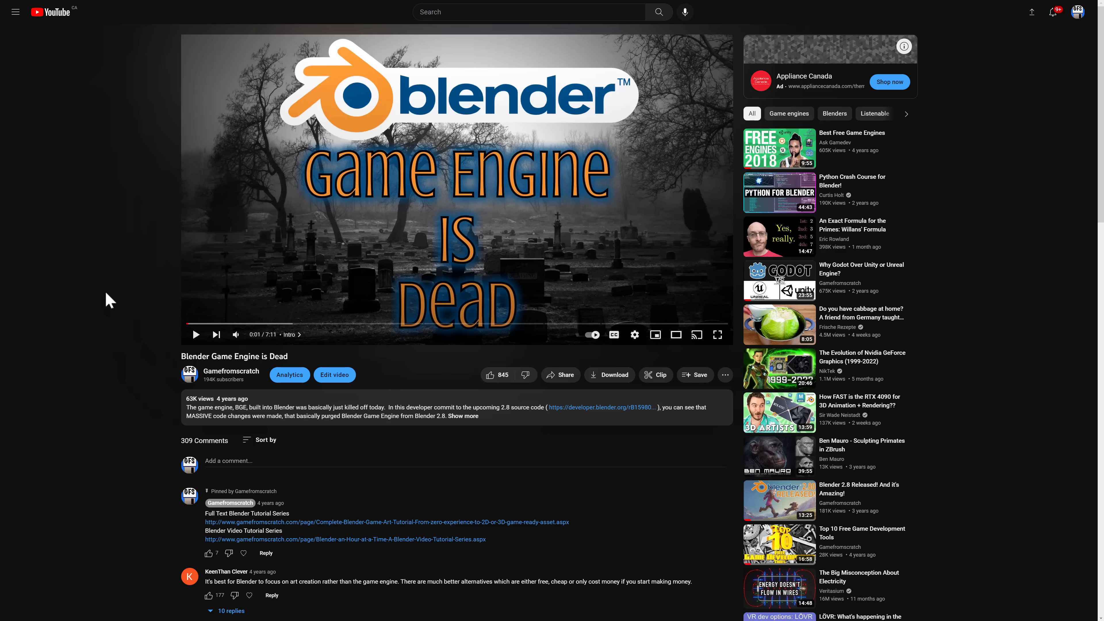
{"action": "key", "text": "ctrl+Tab"}
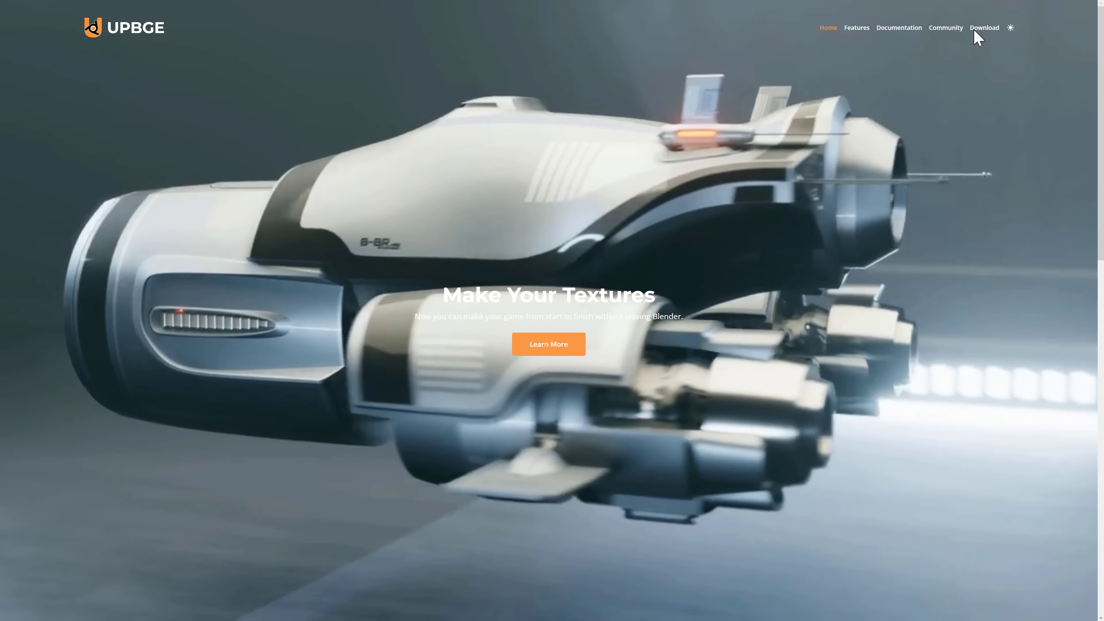
{"action": "left_click", "coordinate": [984, 28]}
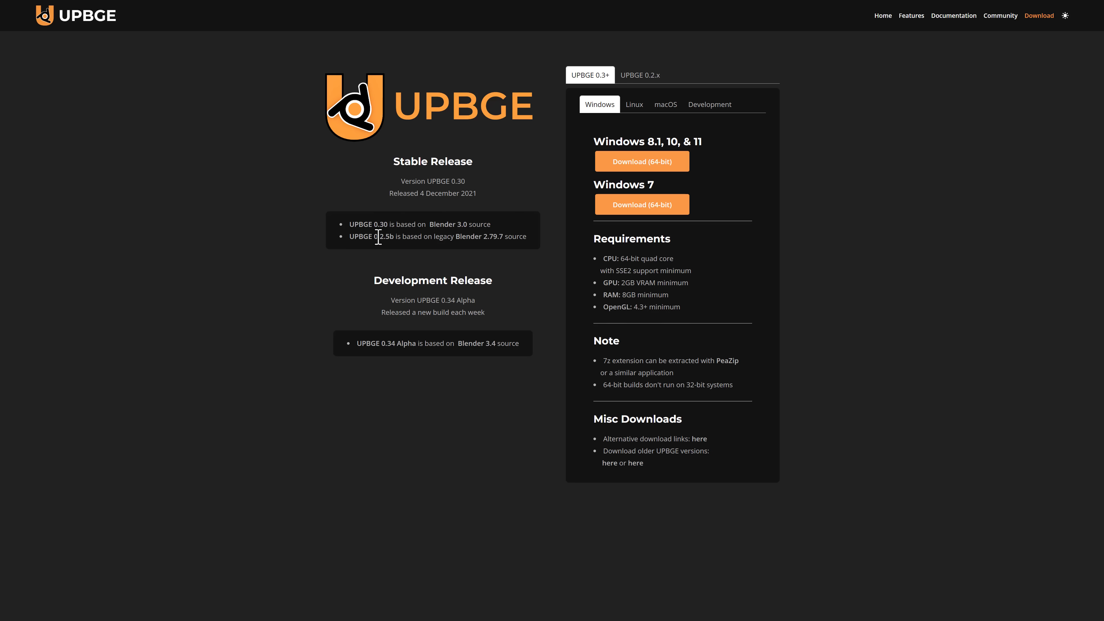
Highlight the UPBGE 0.2.5b line in the Stable Release notes to examine its Blender source version, and clear the selection
{"action": "left_click_drag", "start_coordinate": [382, 237], "coordinate": [528, 237]}
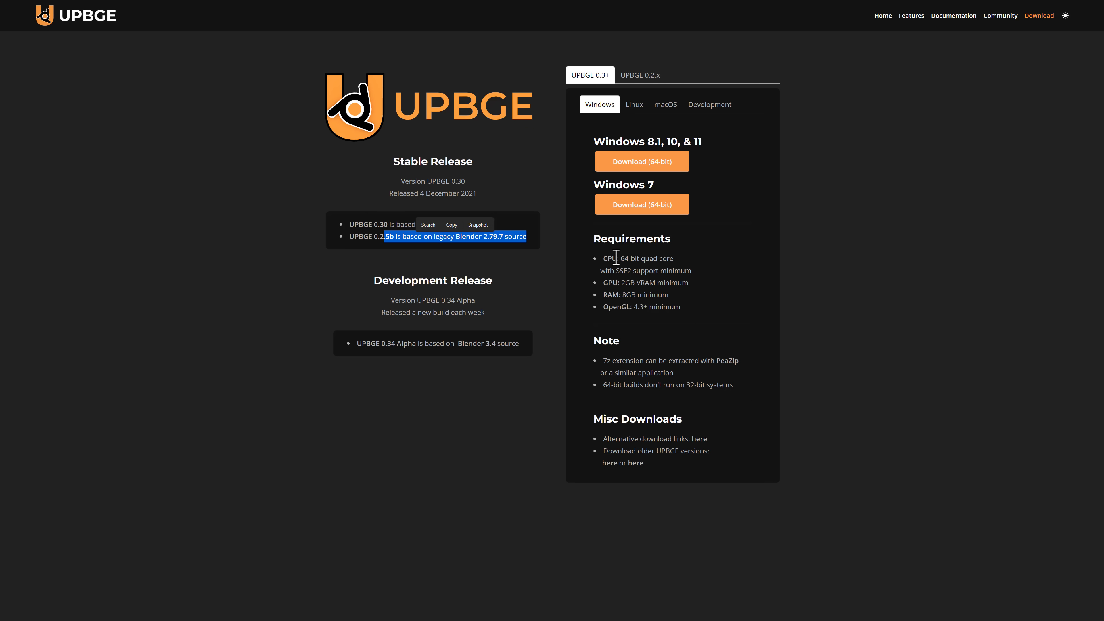
{"action": "left_click", "coordinate": [231, 328]}
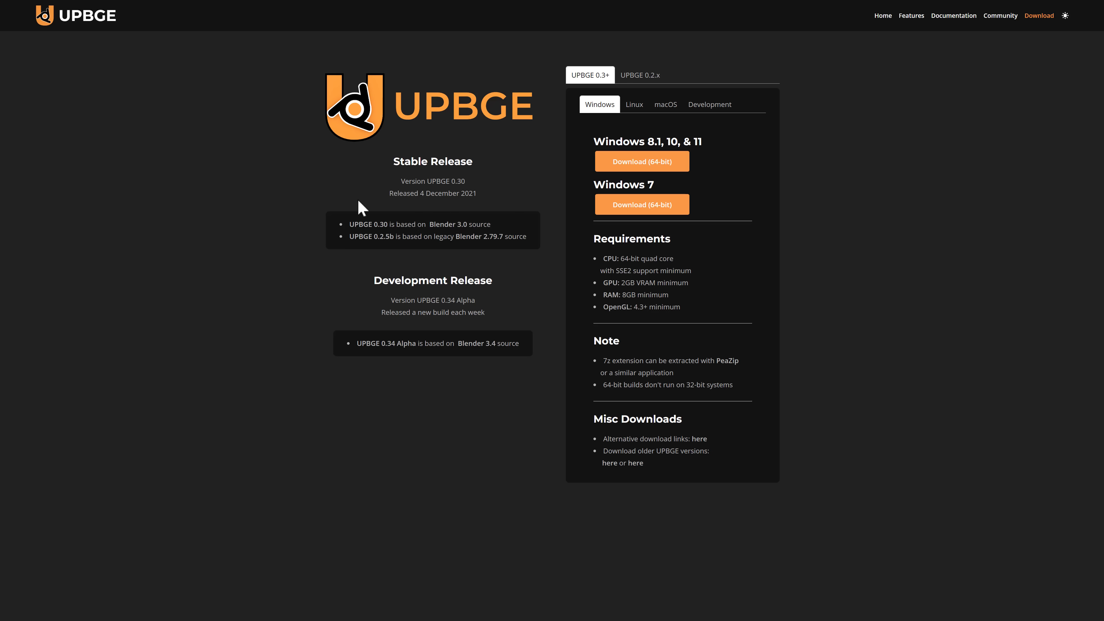
{"action": "left_click_drag", "start_coordinate": [352, 237], "coordinate": [396, 237]}
{"action": "left_click", "coordinate": [546, 239]}
{"action": "triple_click", "coordinate": [540, 237]}
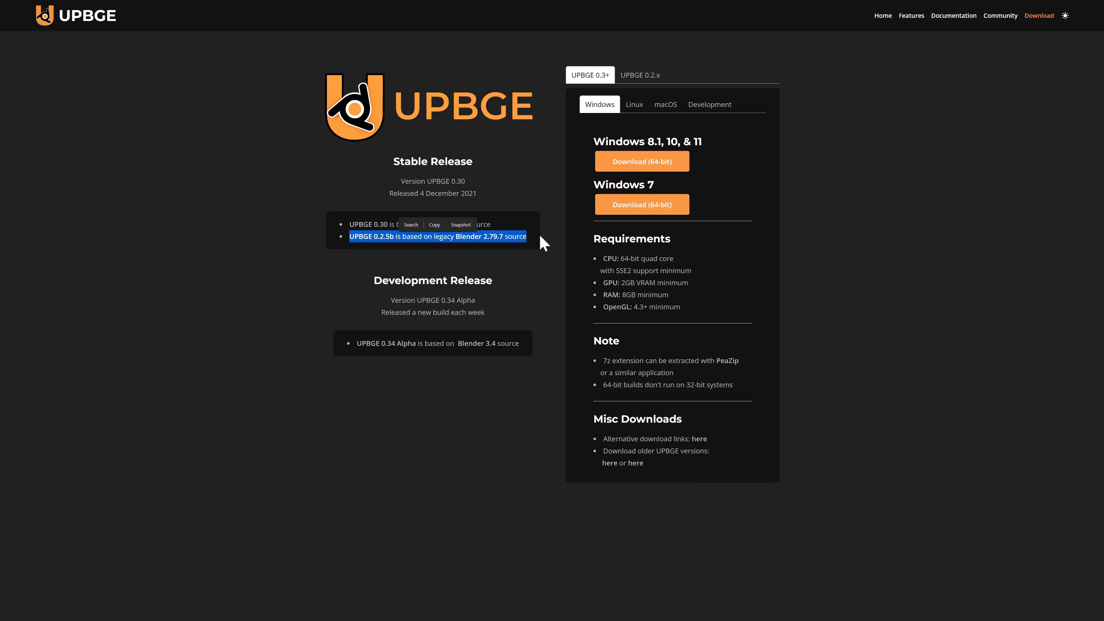
{"action": "left_click", "coordinate": [504, 261]}
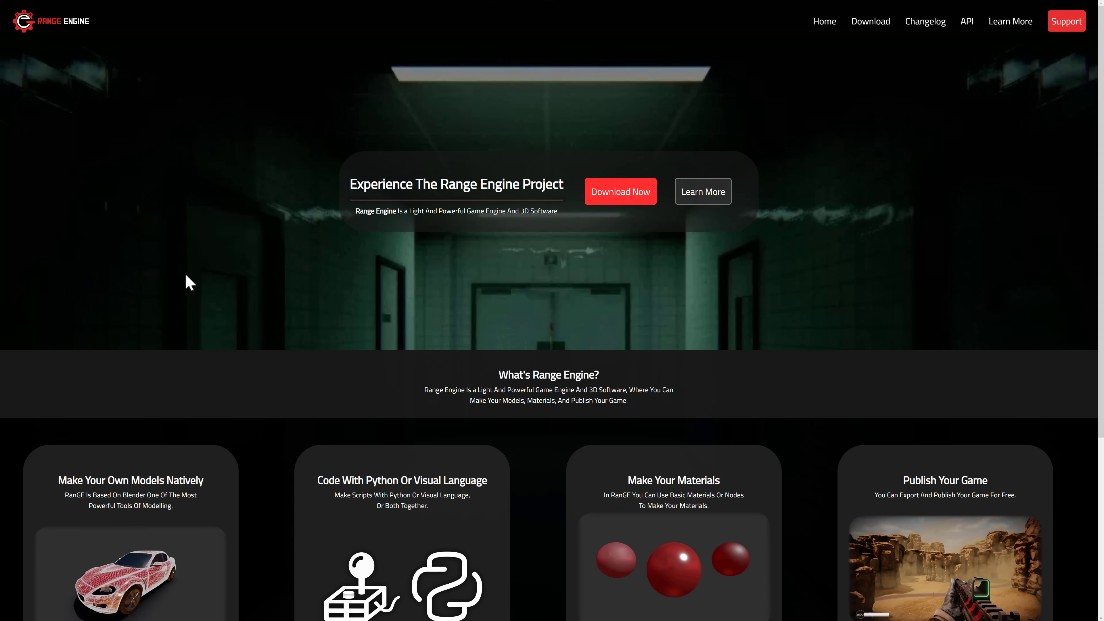
Switch to Range Engine and dismiss its splash screen
{"action": "key", "text": "alt+Tab"}
{"action": "key", "text": "alt+Tab"}
{"action": "key", "text": "alt+Tab"}
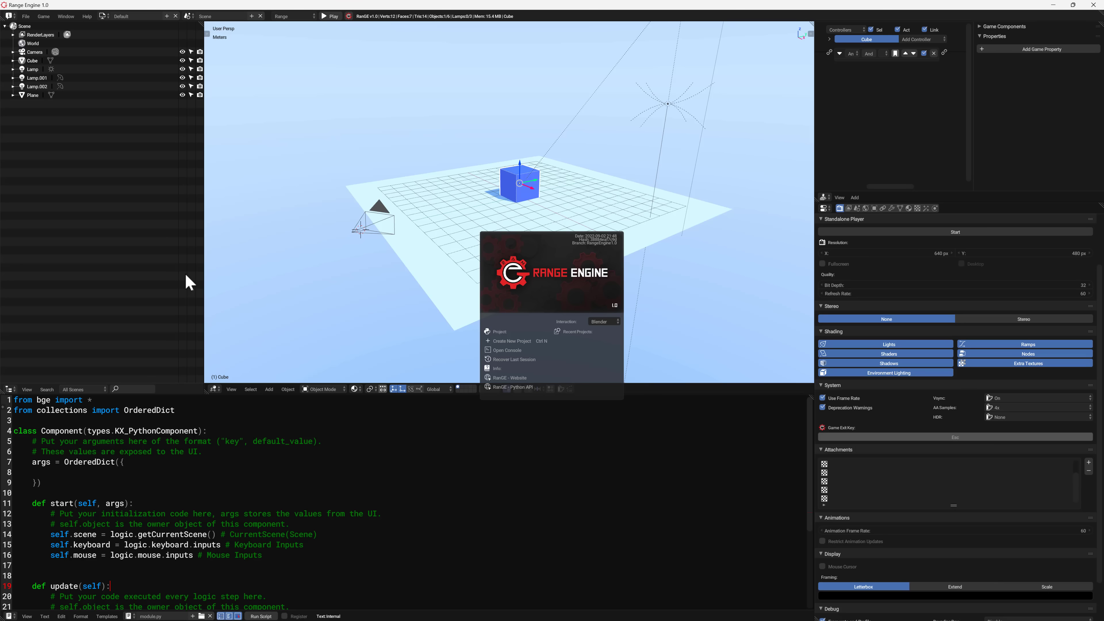
{"action": "left_click", "coordinate": [333, 323]}
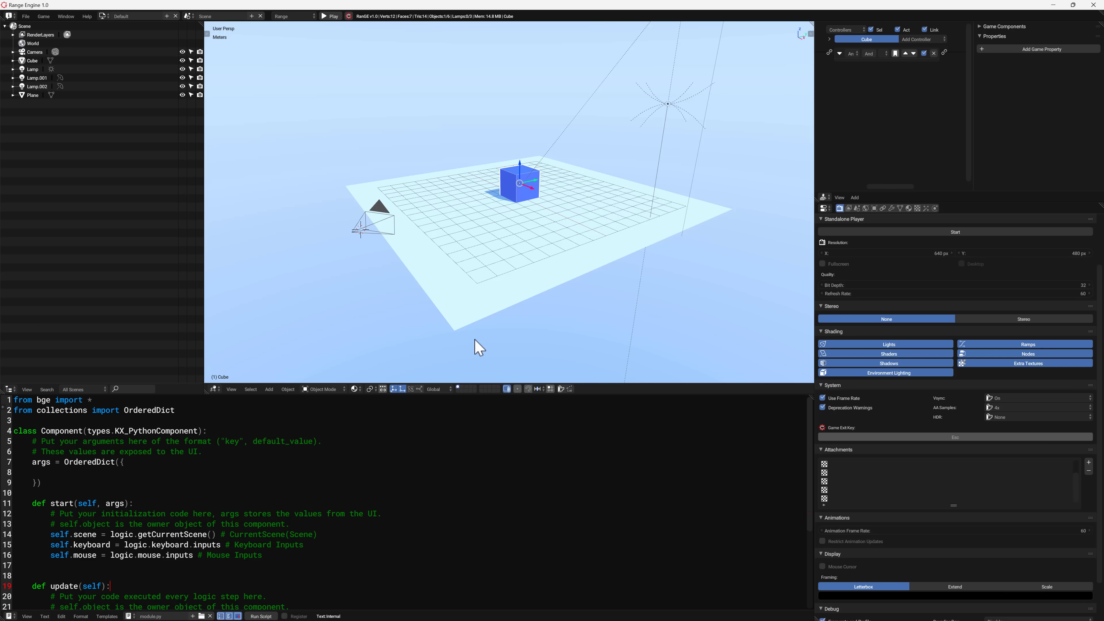
Place the 3D cursor on the ground plane in front of the cube and leave the cube selected
{"action": "left_click", "coordinate": [499, 225]}
{"action": "left_click", "coordinate": [364, 233]}
{"action": "left_click", "coordinate": [541, 179]}
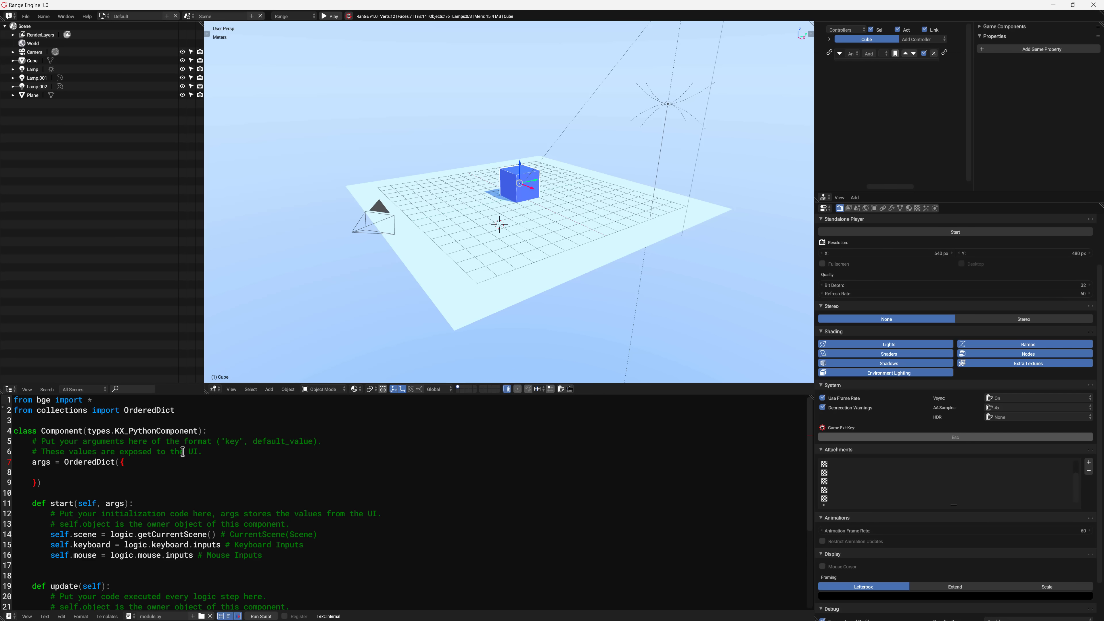
Examine the Python component template in module.py, including its start and update functions
{"action": "scroll", "coordinate": [186, 452], "scroll_direction": "down", "scroll_amount": 5}
{"action": "scroll", "coordinate": [187, 454], "scroll_direction": "up", "scroll_amount": 5}
{"action": "scroll", "coordinate": [188, 454], "scroll_direction": "down", "scroll_amount": 1}
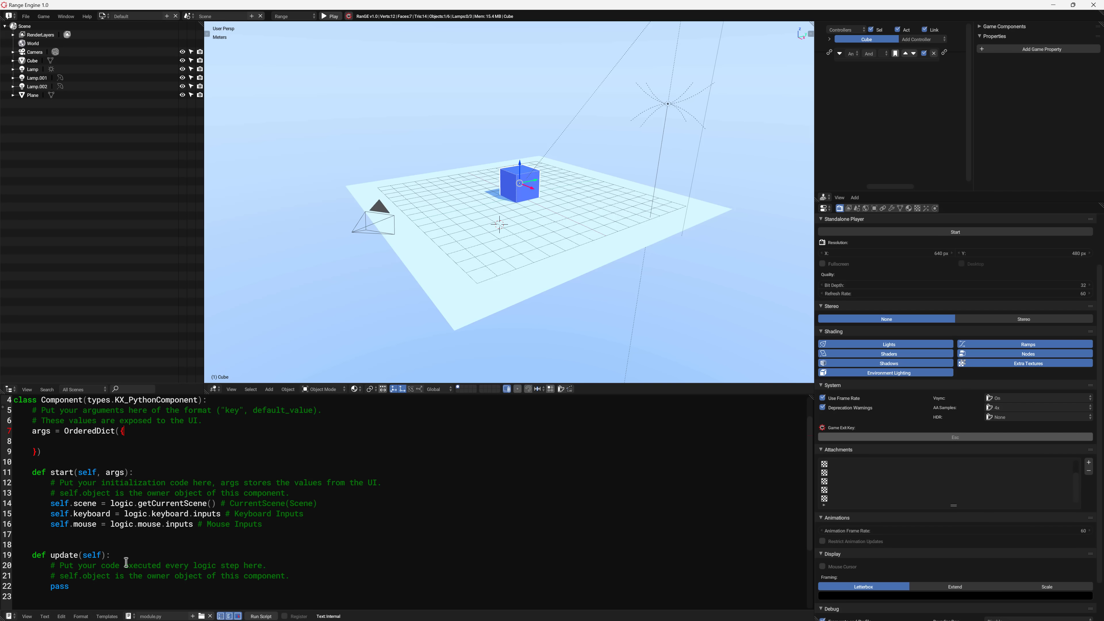
{"action": "scroll", "coordinate": [126, 564], "scroll_direction": "down", "scroll_amount": 1}
{"action": "double_click", "coordinate": [65, 524]}
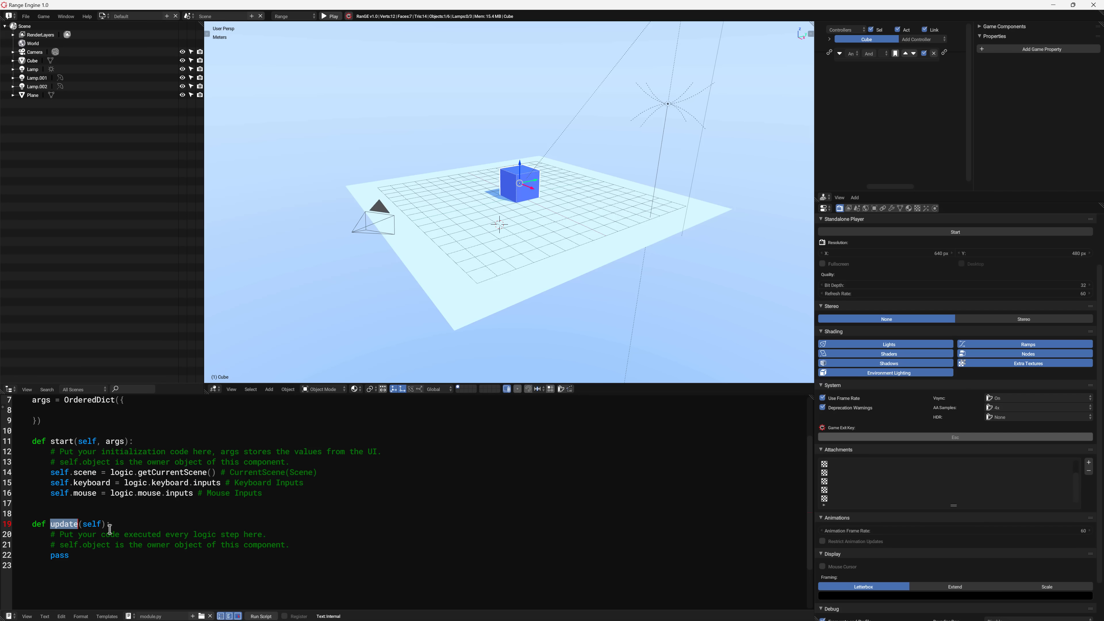
{"action": "scroll", "coordinate": [109, 529], "scroll_direction": "up", "scroll_amount": 2}
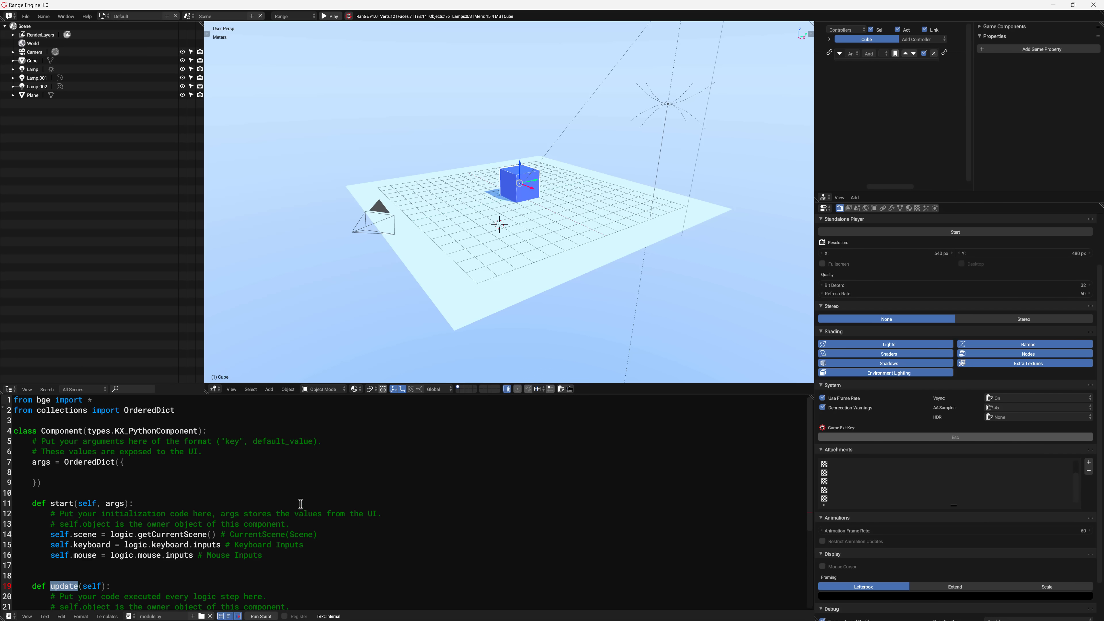
{"action": "scroll", "coordinate": [206, 519], "scroll_direction": "down", "scroll_amount": 1}
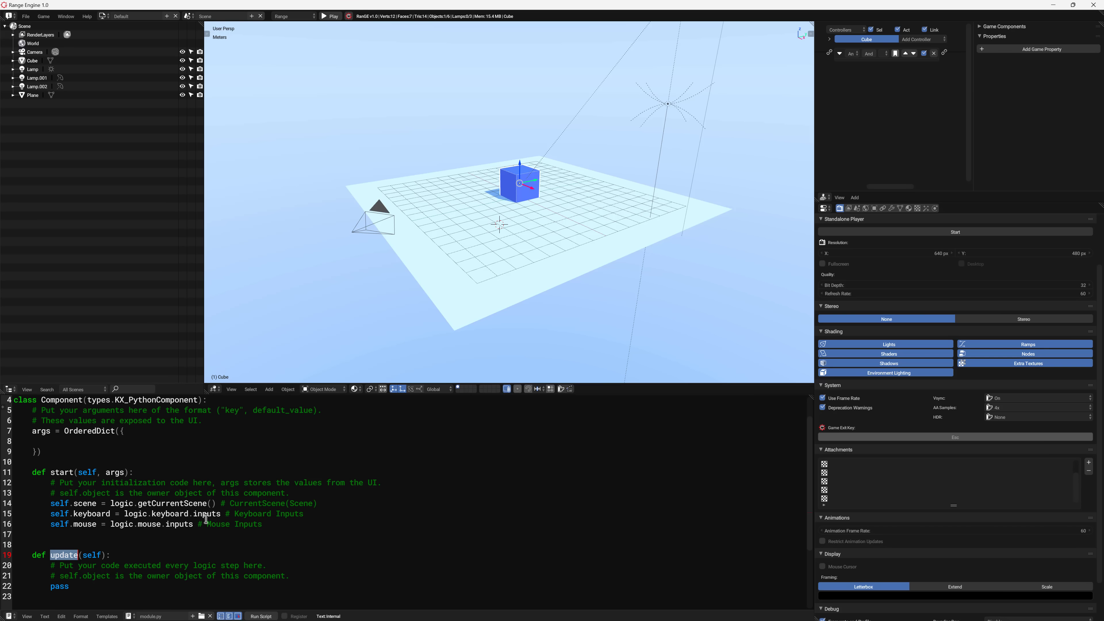
Change the script editor area below the viewport to the Logic Editor
{"action": "left_click", "coordinate": [10, 616]}
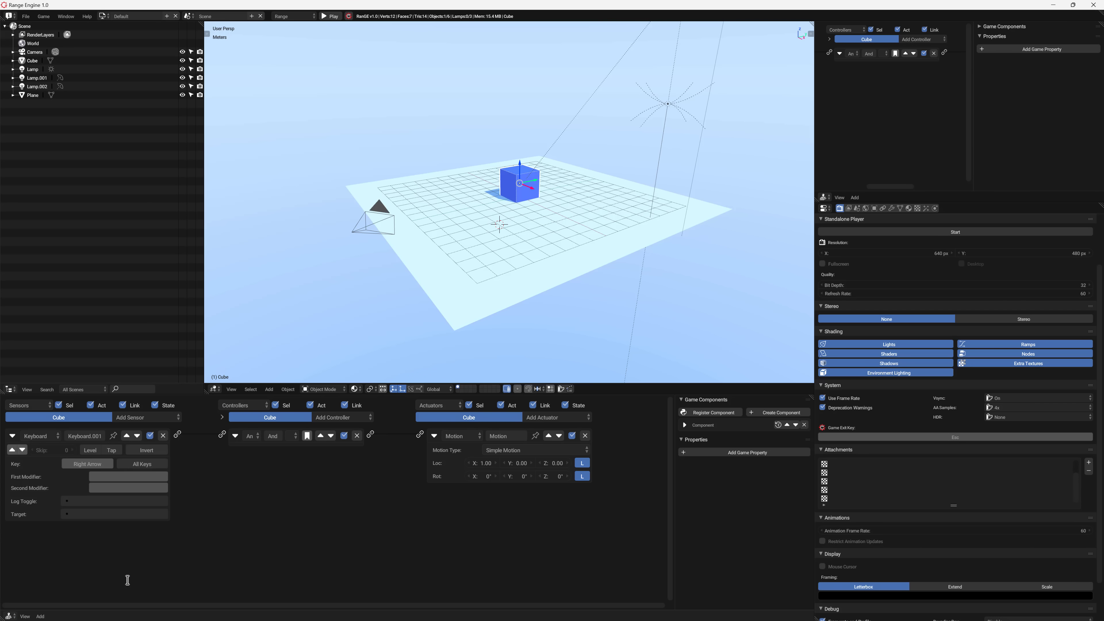
{"action": "left_click", "coordinate": [132, 577]}
Select the camera to review the sensor types available for it, and reselect the cube
{"action": "left_click", "coordinate": [361, 225]}
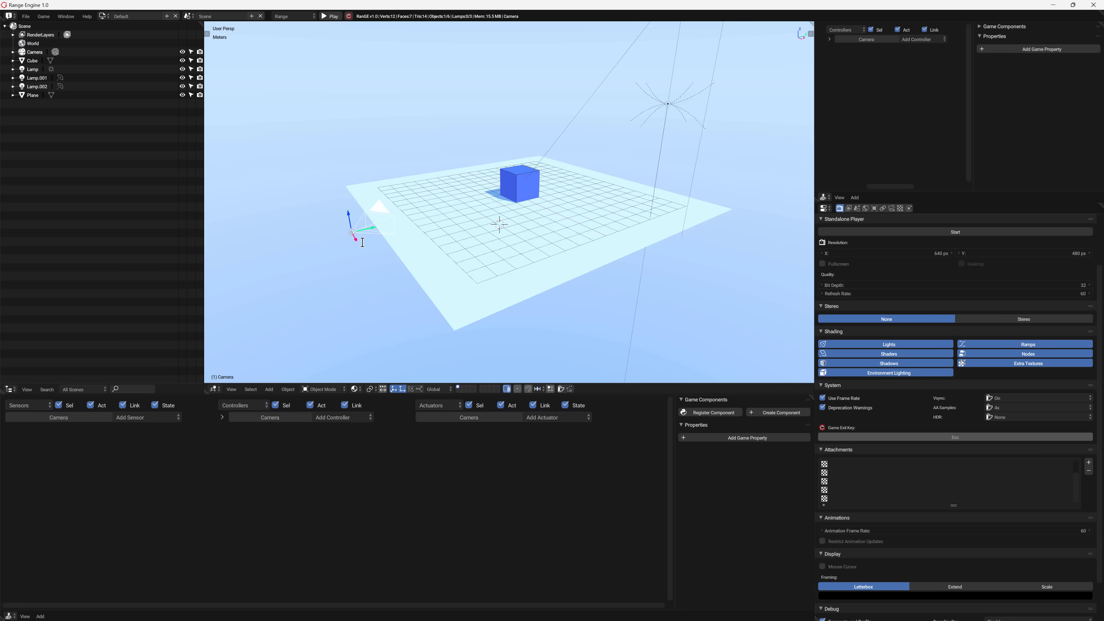
{"action": "left_click", "coordinate": [141, 419]}
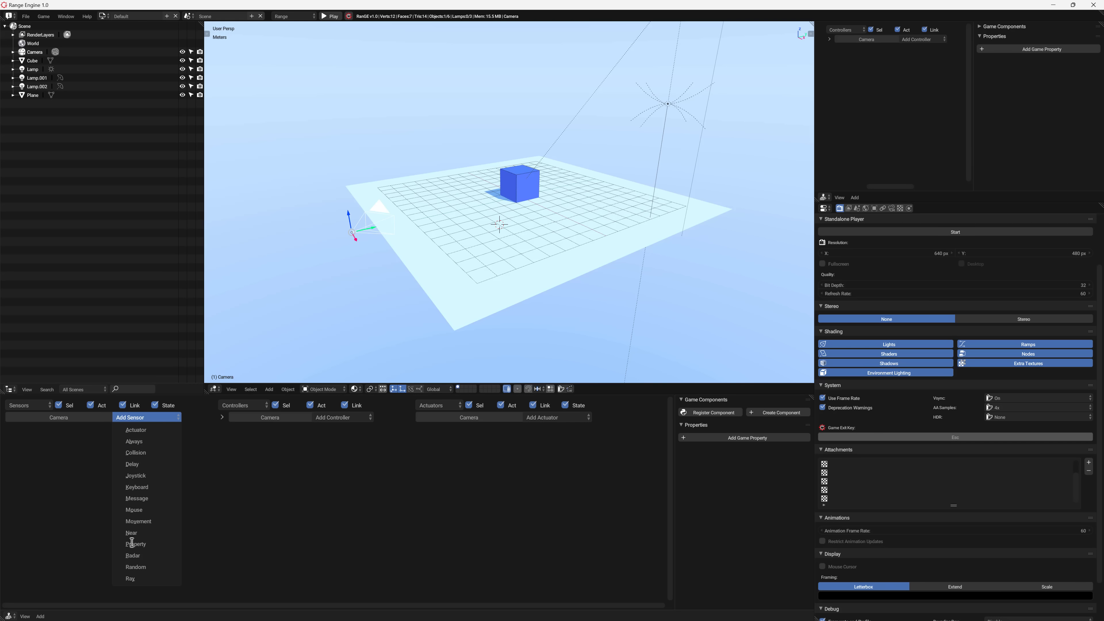
{"action": "key", "text": "Escape"}
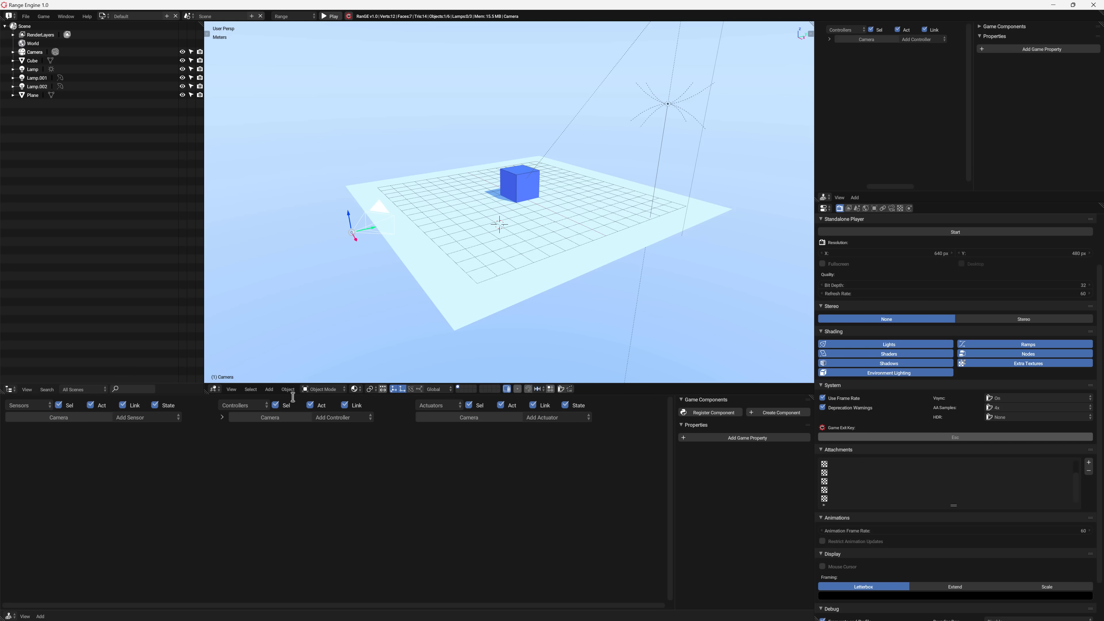
{"action": "left_click", "coordinate": [527, 176]}
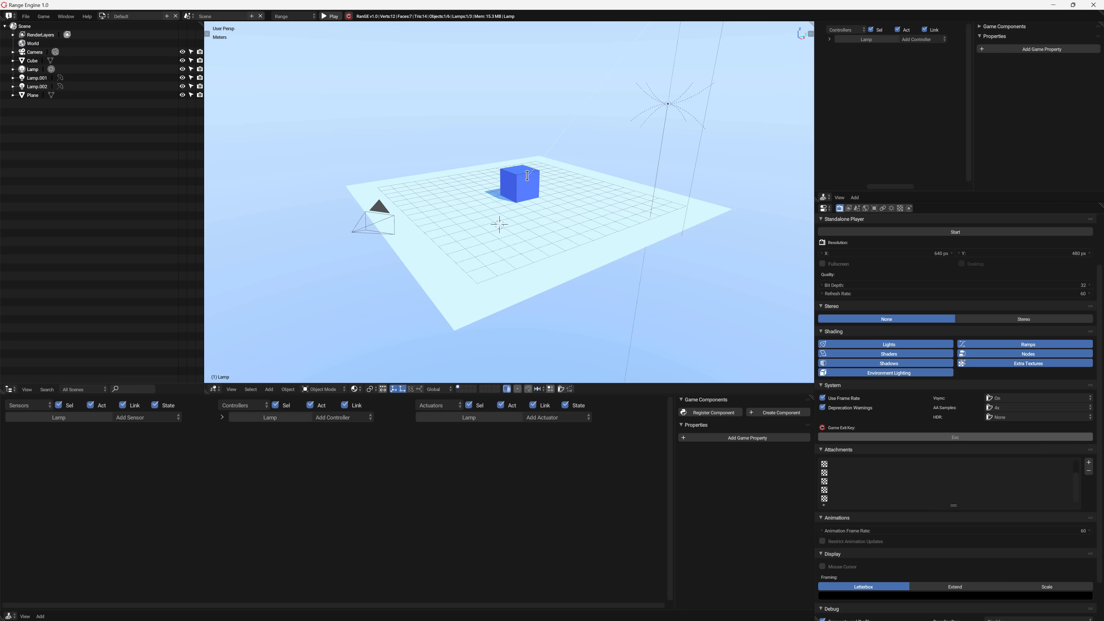
{"action": "left_click", "coordinate": [504, 181]}
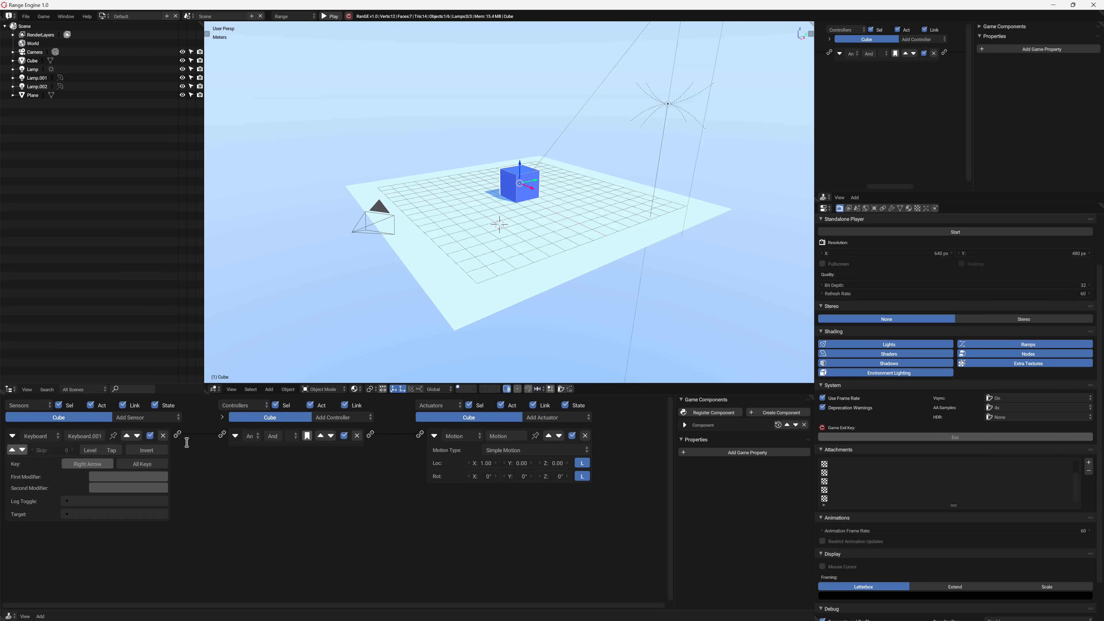
Add a second Keyboard sensor to the cube and assign Left Arrow as its key
{"action": "left_click", "coordinate": [166, 417]}
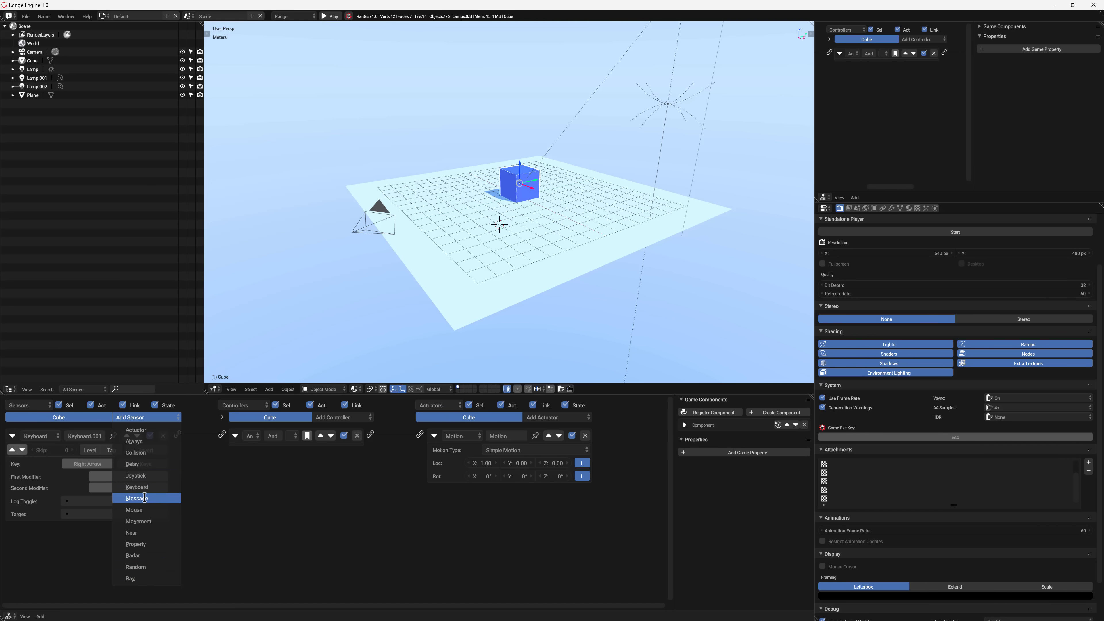
{"action": "left_click", "coordinate": [137, 487]}
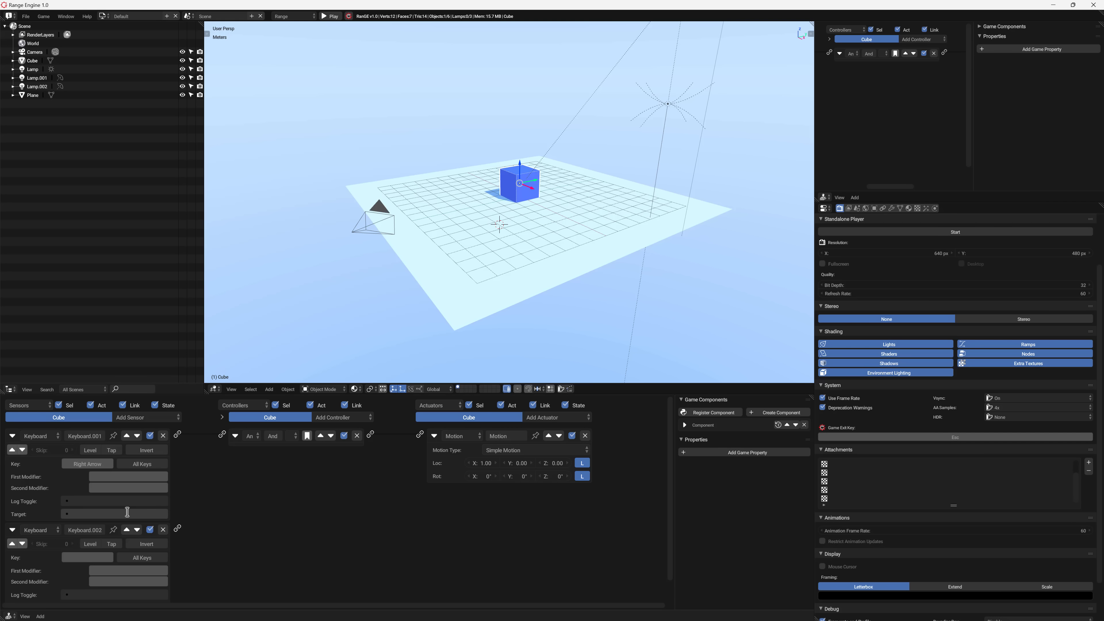
{"action": "left_click", "coordinate": [89, 558]}
{"action": "key", "text": "Left"}
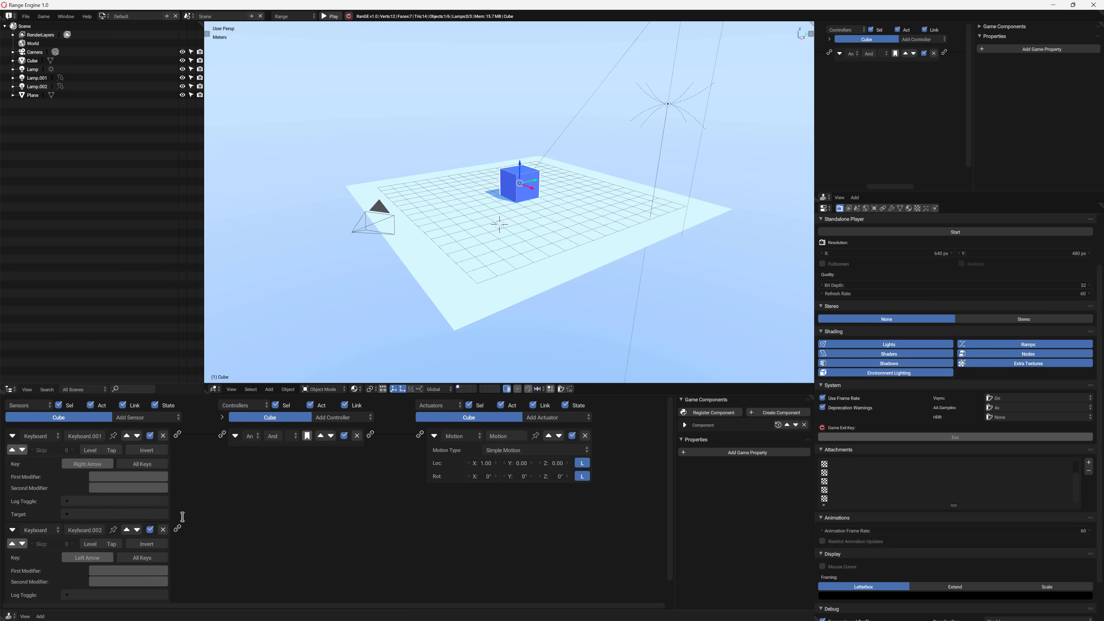
Add a second Motion actuator to the cube and link it to the Left Arrow keyboard sensor
{"action": "left_click", "coordinate": [559, 418]}
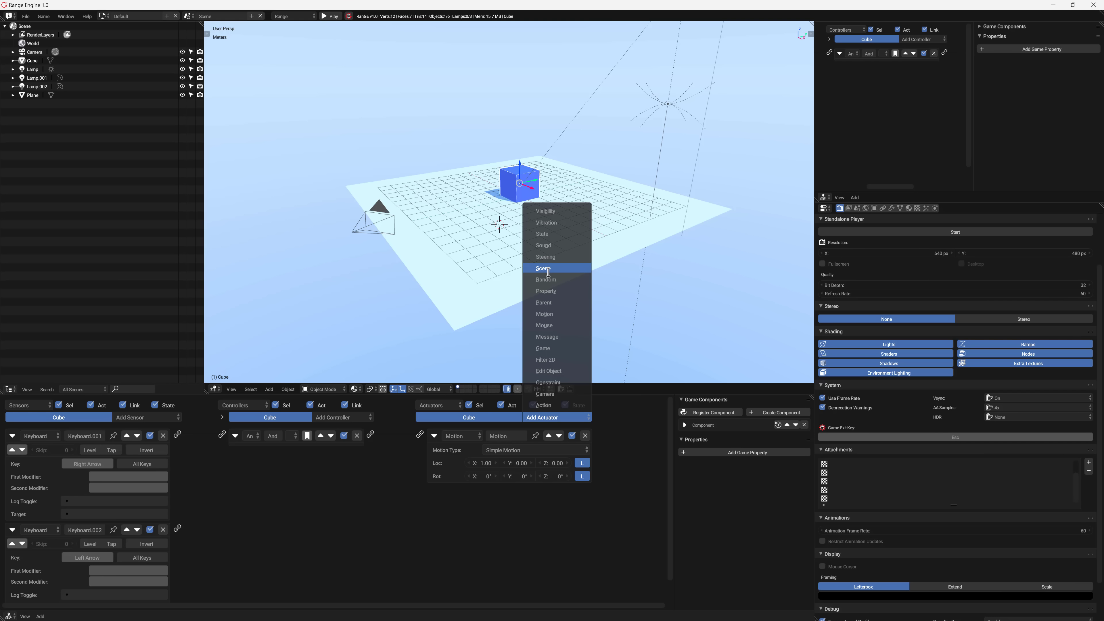
{"action": "left_click", "coordinate": [552, 311]}
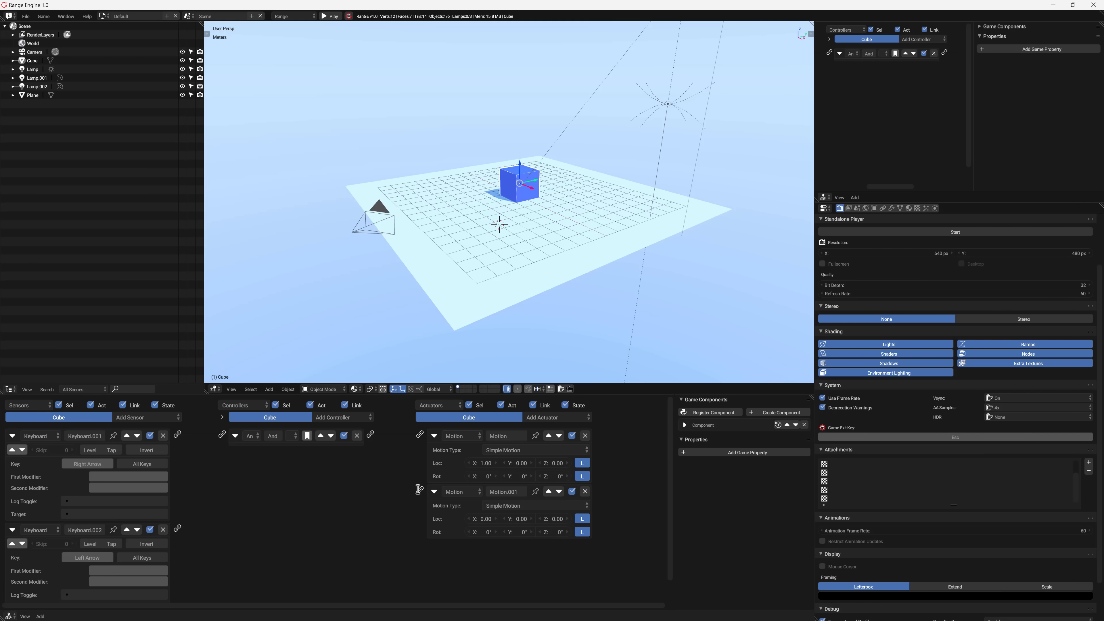
{"action": "left_click_drag", "start_coordinate": [420, 490], "coordinate": [177, 528]}
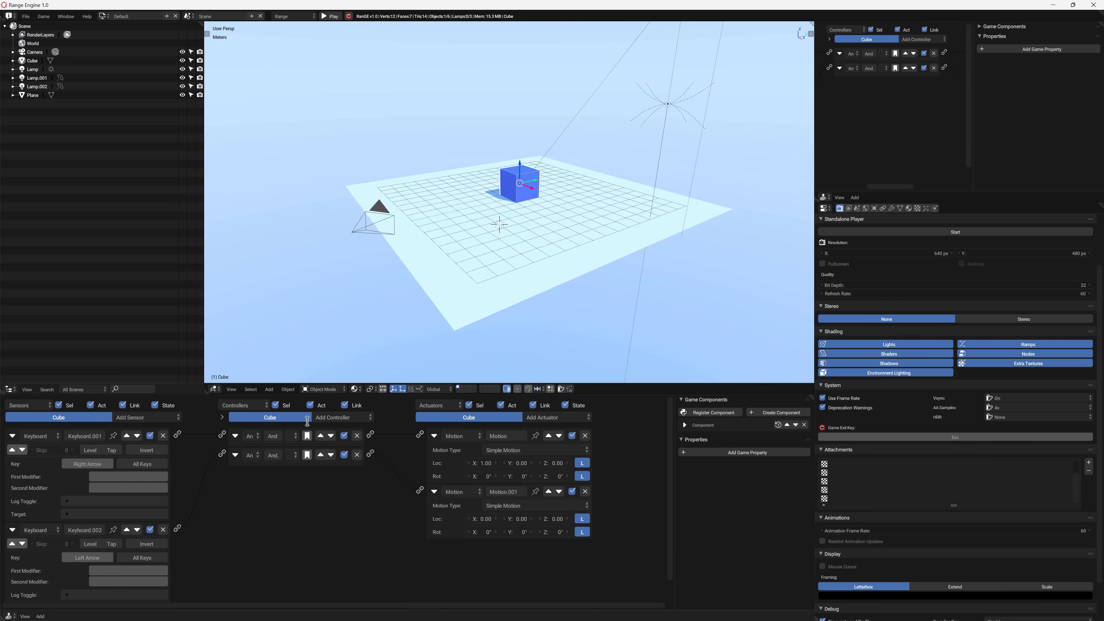
Set the second Motion actuator's X location to -1.00
{"action": "left_click", "coordinate": [341, 418]}
{"action": "left_click", "coordinate": [478, 519]}
{"action": "key", "text": "Return"}
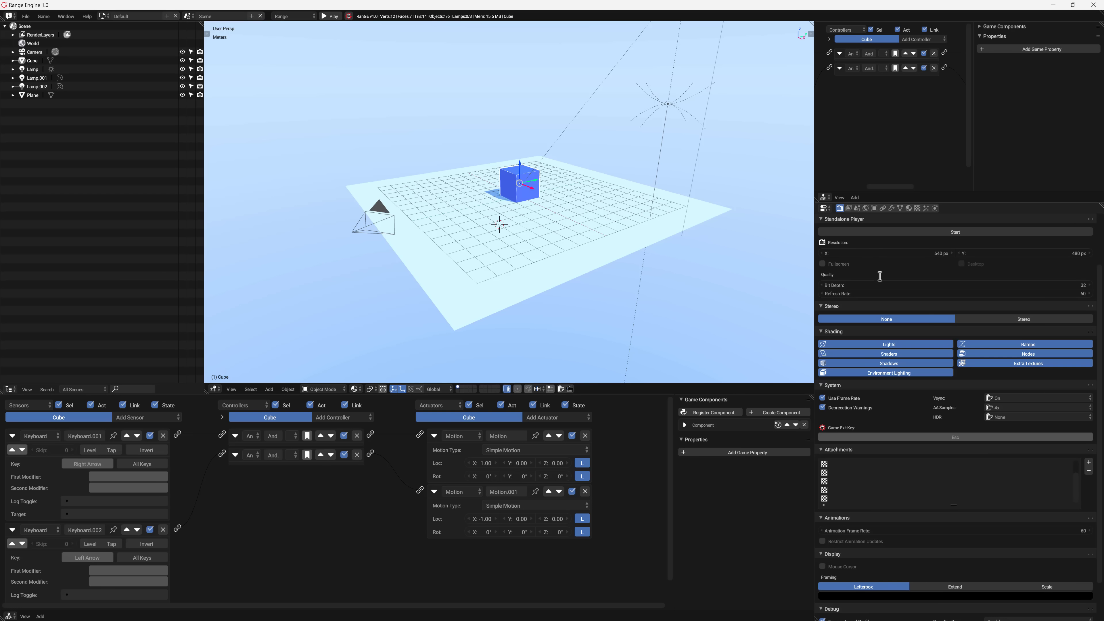
Run the game in the viewport, test moving the cube both ways with its Right Arrow and Left Arrow sensors, and stop the game
{"action": "left_click", "coordinate": [324, 14]}
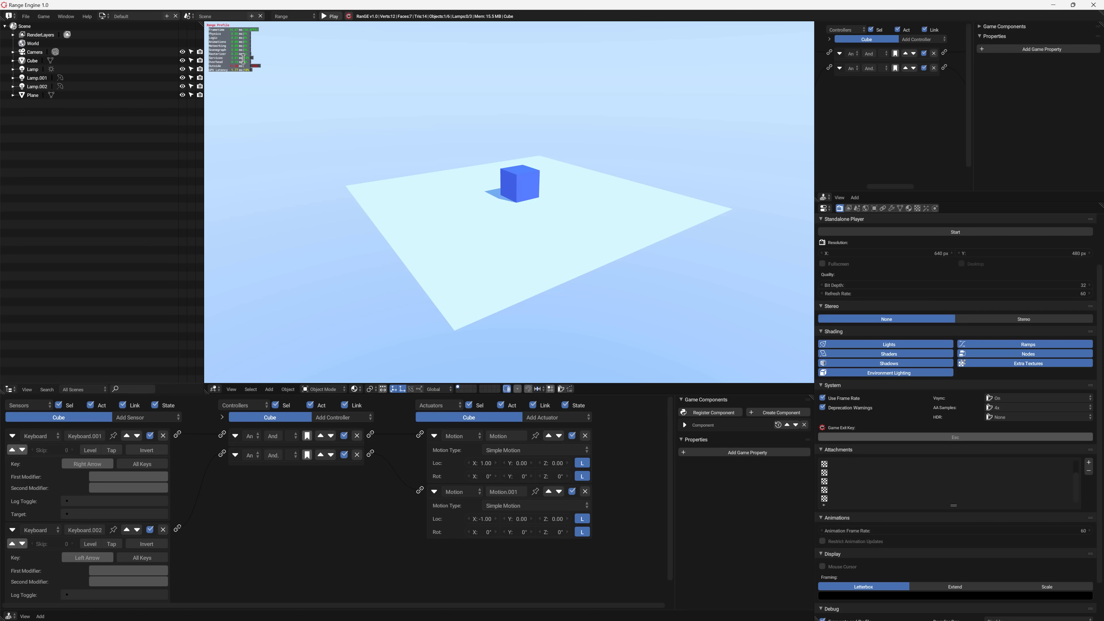
{"action": "key", "text": "Right"}
{"action": "key", "text": "Left"}
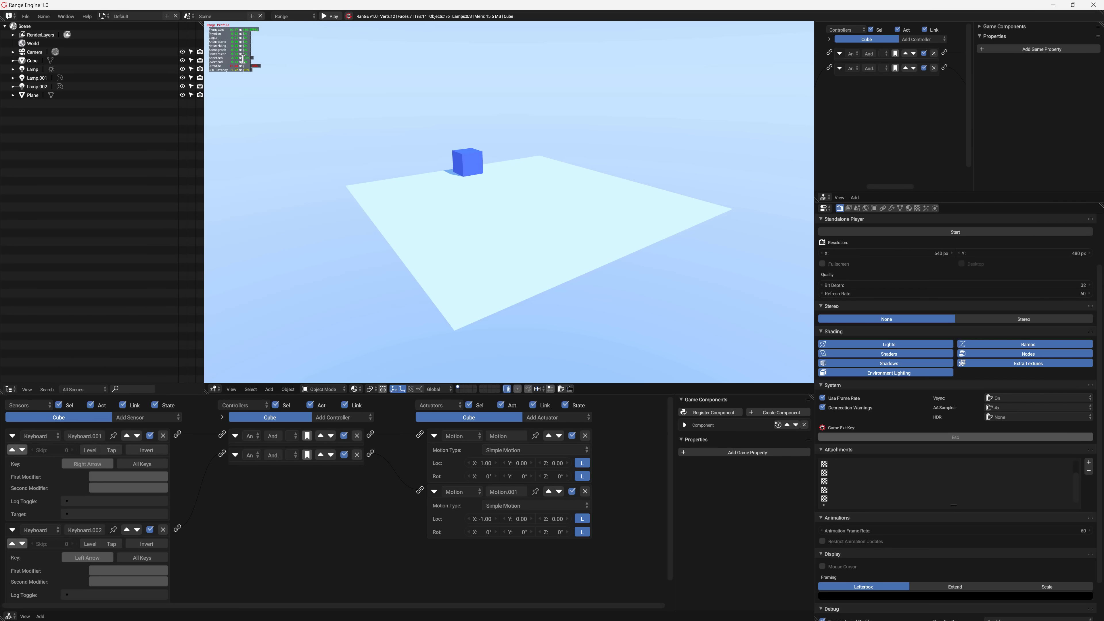
{"action": "key", "text": "Right"}
{"action": "key", "text": "Left"}
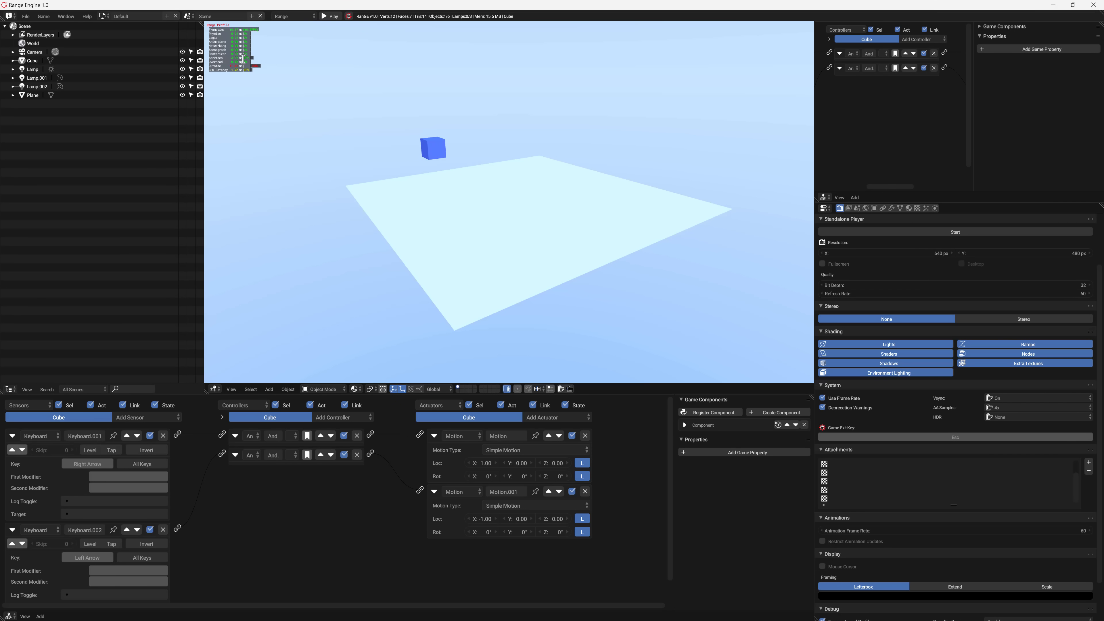
{"action": "key", "text": "Right"}
{"action": "key", "text": "Right"}
{"action": "key", "text": "Left"}
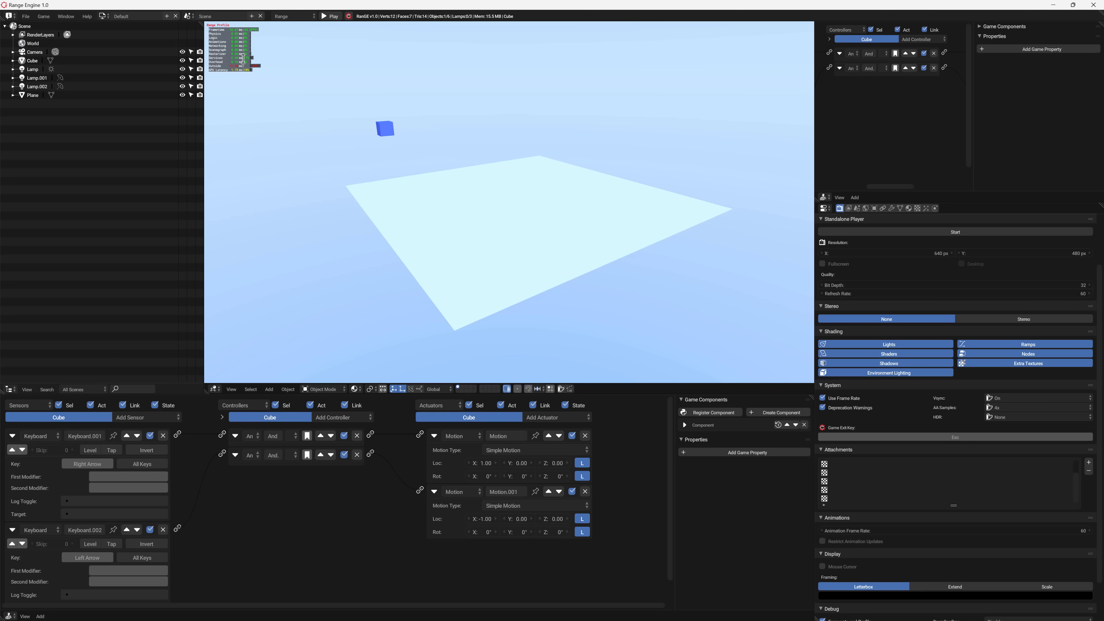
{"action": "key", "text": "Right"}
{"action": "key", "text": "Right"}
{"action": "key", "text": "Left"}
{"action": "key", "text": "Right"}
{"action": "key", "text": "Right"}
{"action": "key", "text": "Left"}
{"action": "key", "text": "Right"}
{"action": "key", "text": "Right"}
{"action": "key", "text": "Left"}
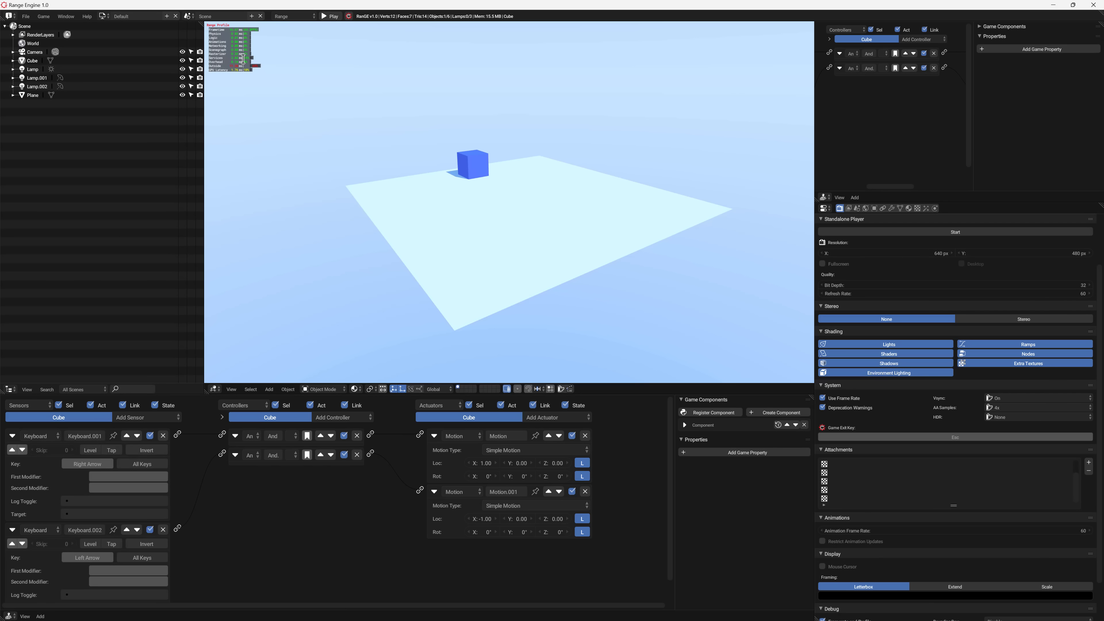
{"action": "key", "text": "Right"}
{"action": "key", "text": "Left"}
{"action": "key", "text": "Escape"}
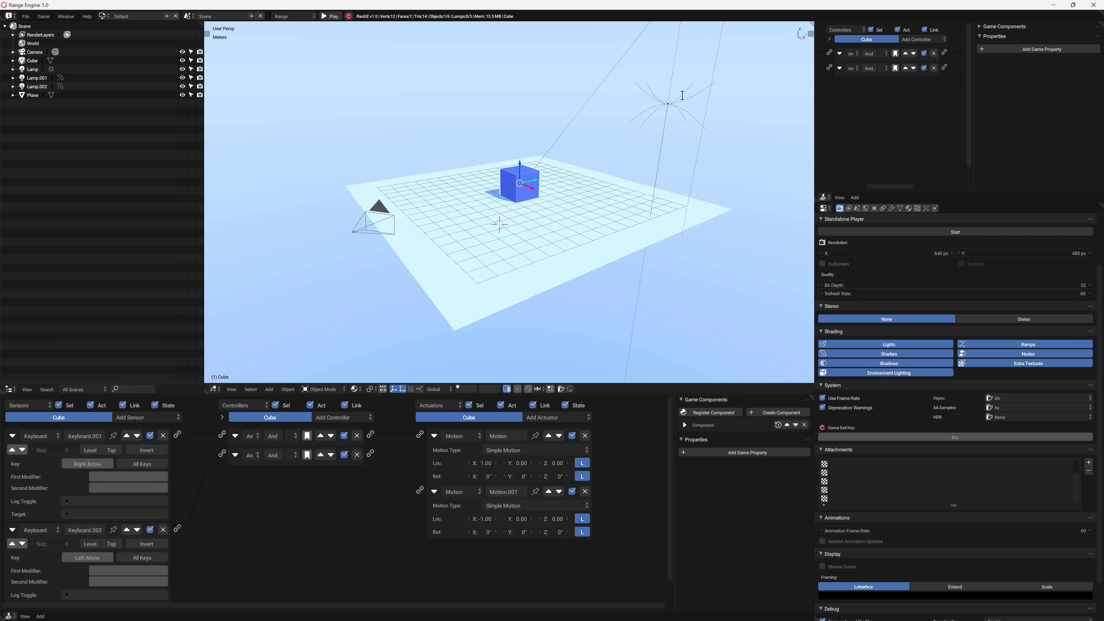
Switch to the Range Engine website in Opera and display its home page in full screen
{"action": "key", "text": "alt+Tab"}
{"action": "key", "text": "alt+Tab"}
{"action": "key", "text": "alt+Tab"}
{"action": "key", "text": "alt+Tab"}
{"action": "key", "text": "alt+Tab"}
{"action": "key", "text": "alt+Tab"}
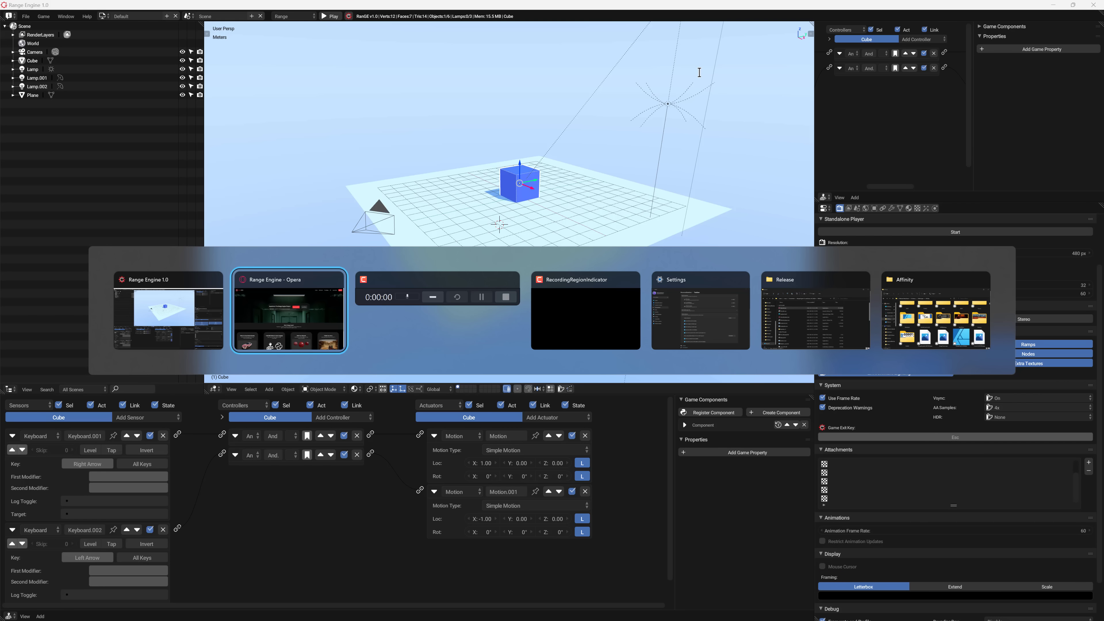
{"action": "key", "text": "alt+Tab"}
{"action": "key", "text": "alt+Tab"}
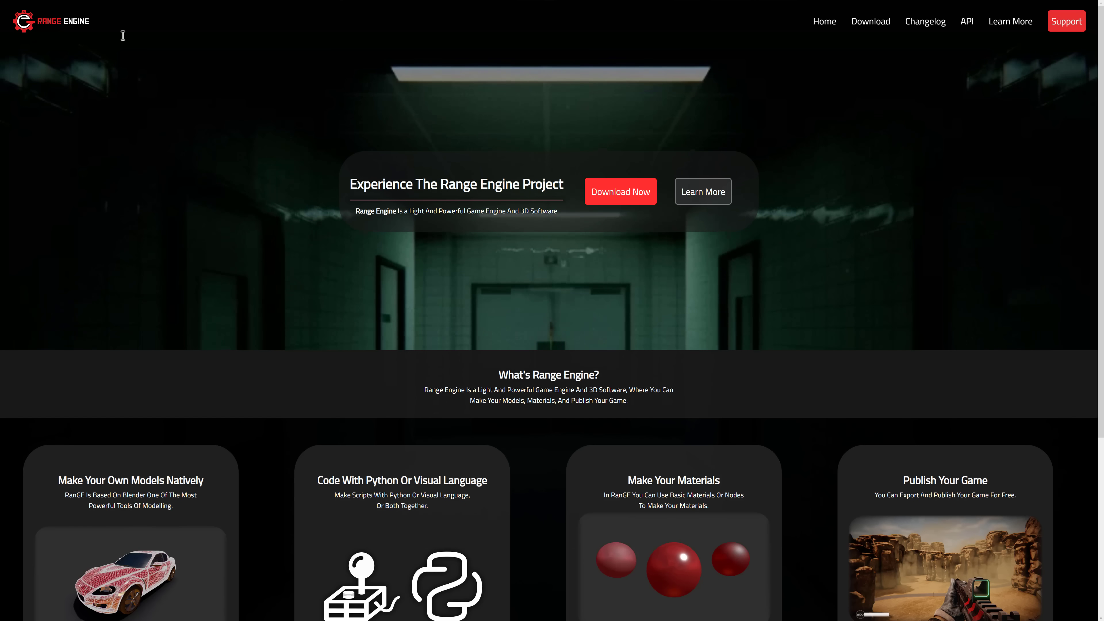
{"action": "key", "text": "F11"}
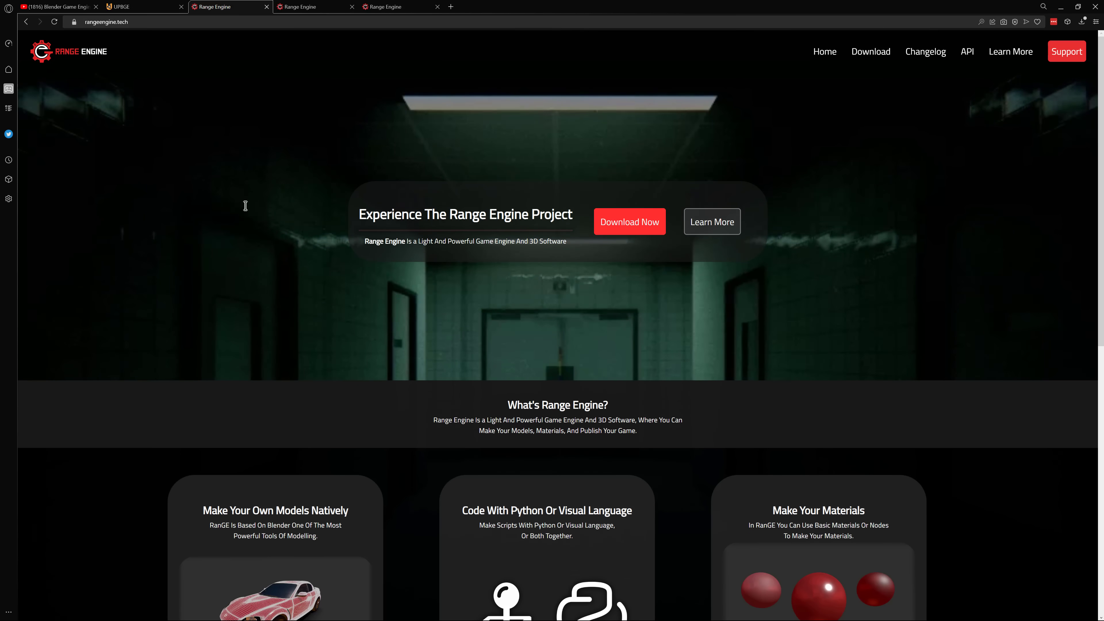
{"action": "key", "text": "F11"}
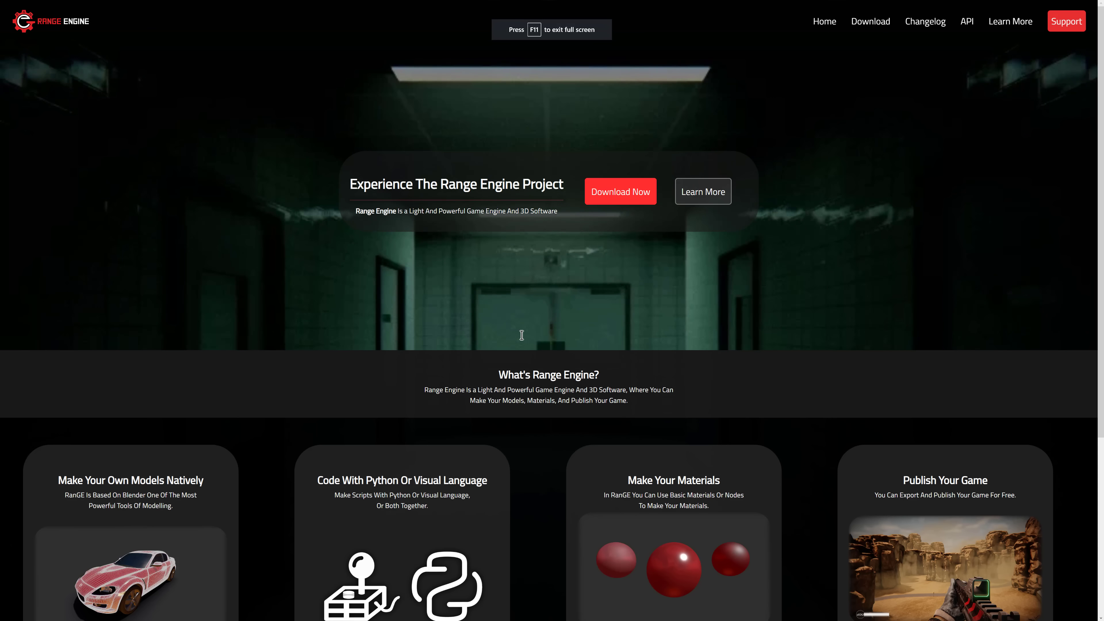
Review the Range Engine home page, from the introduction through the modelling, coding, materials and publishing feature cards to the footer links
{"action": "scroll", "coordinate": [522, 269], "scroll_direction": "down", "scroll_amount": 2}
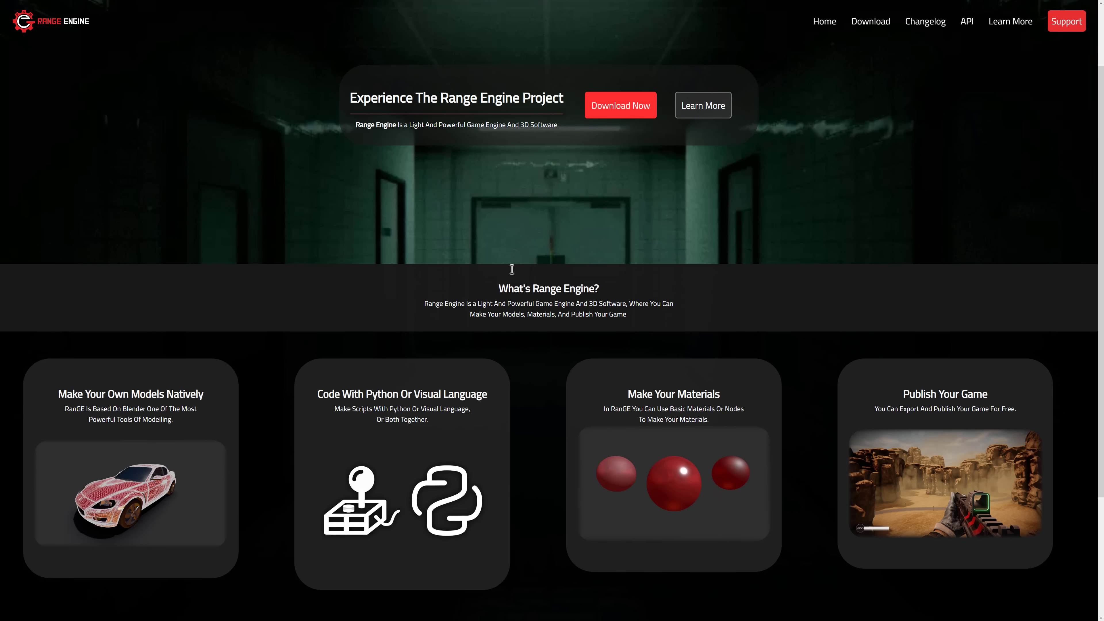
{"action": "scroll", "coordinate": [512, 269], "scroll_direction": "down", "scroll_amount": 1}
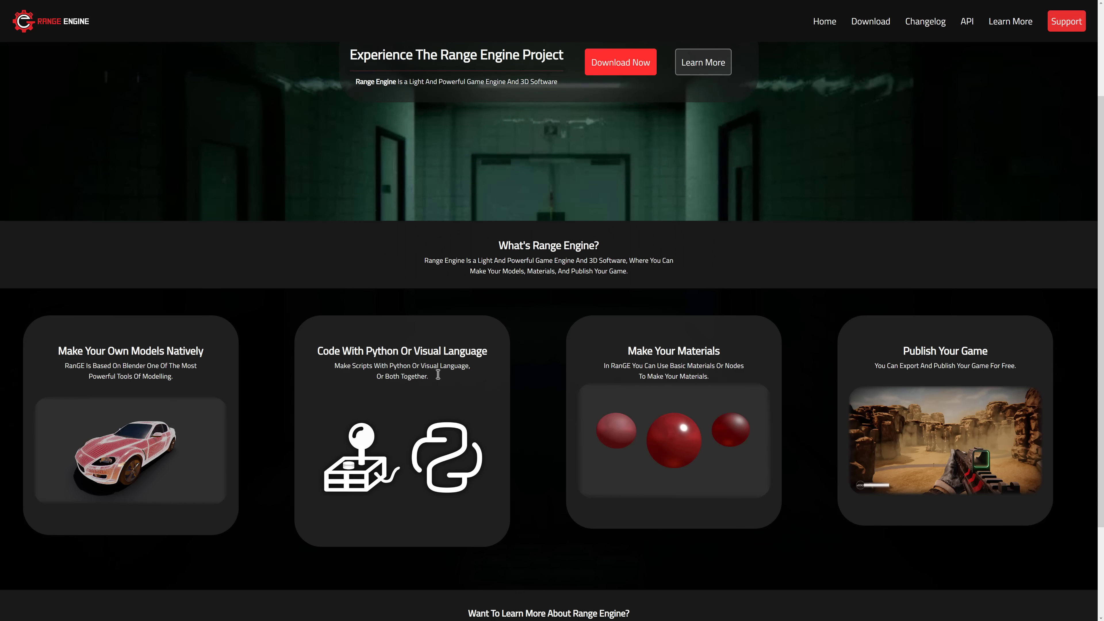
{"action": "scroll", "coordinate": [457, 370], "scroll_direction": "down", "scroll_amount": 3}
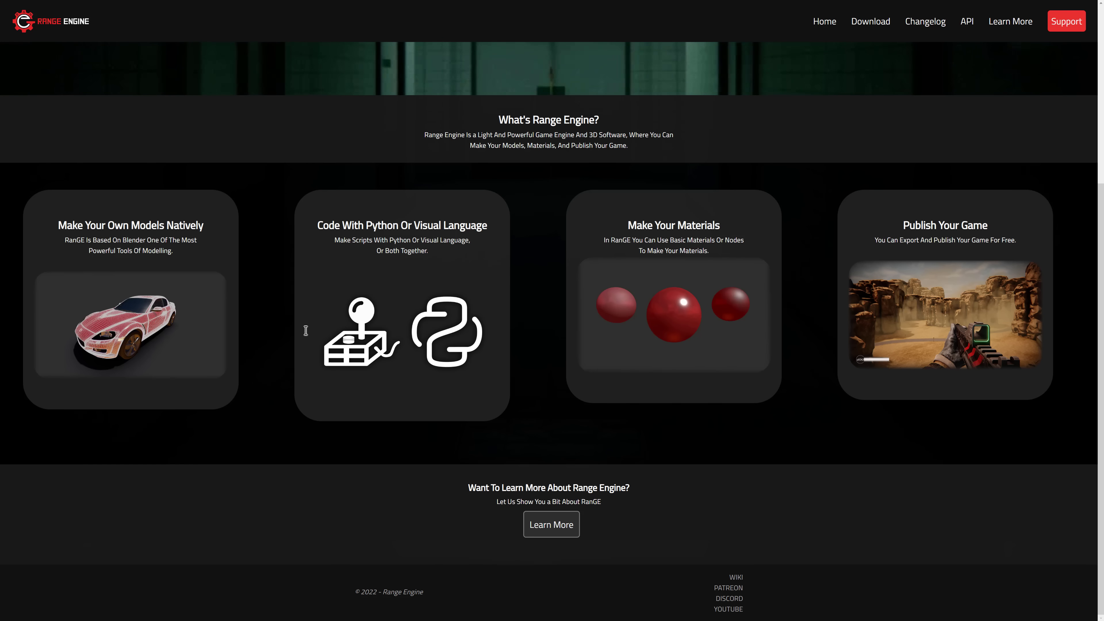
{"action": "scroll", "coordinate": [452, 362], "scroll_direction": "up", "scroll_amount": 3}
{"action": "scroll", "coordinate": [469, 339], "scroll_direction": "down", "scroll_amount": 3}
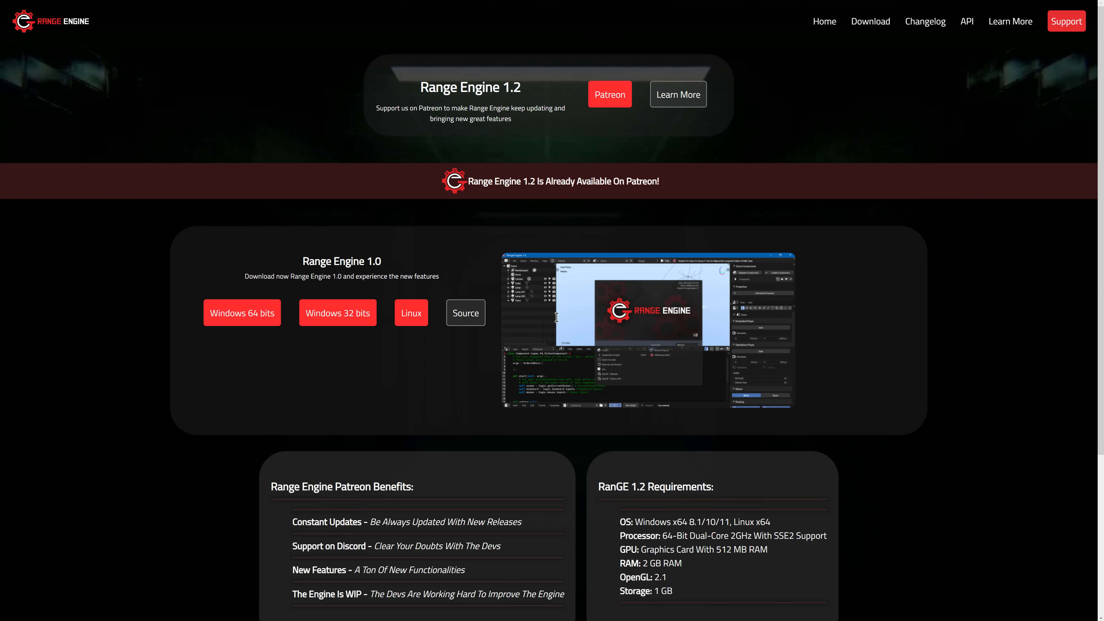
Examine the Range Engine 1.0 download options on the Download page and the RanGE 1.0 release notes in the Changelog
{"action": "scroll", "coordinate": [588, 308], "scroll_direction": "down", "scroll_amount": 1}
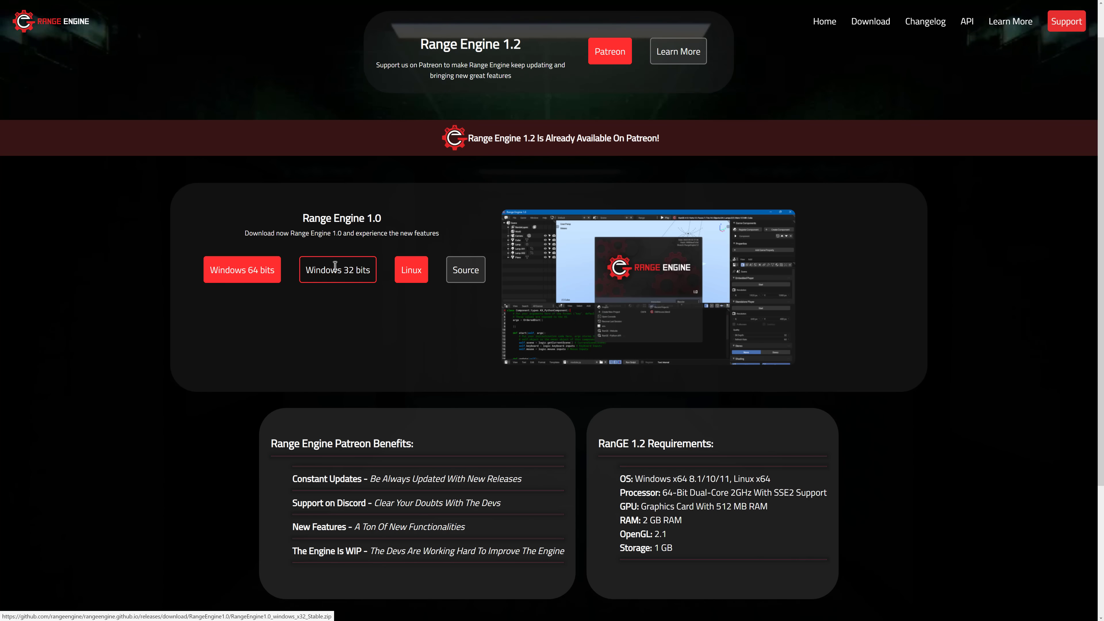
{"action": "left_click", "coordinate": [461, 273]}
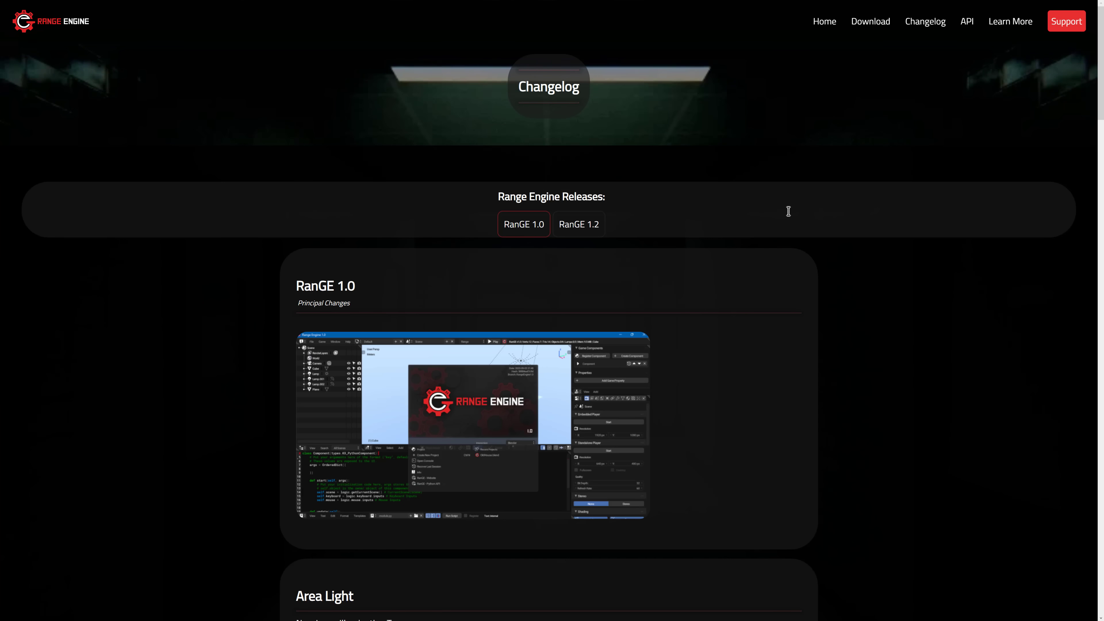
{"action": "scroll", "coordinate": [780, 241], "scroll_direction": "down", "scroll_amount": 4}
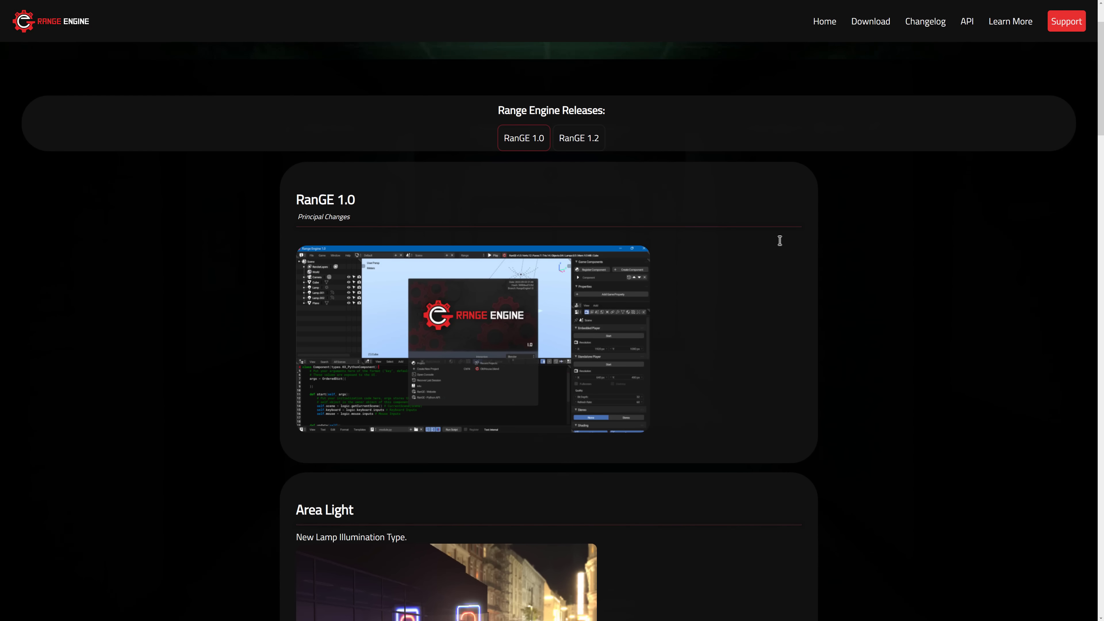